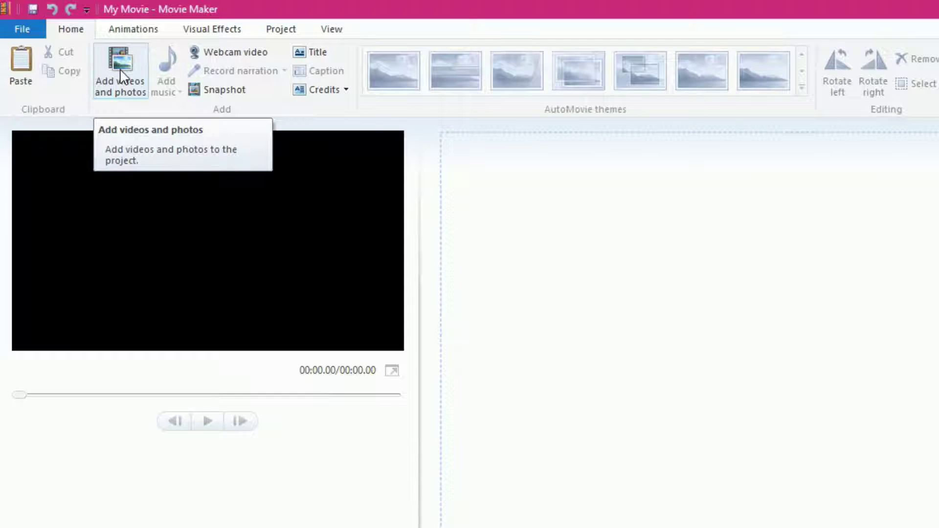
Import the ten cat photos from Stuff for Movie, valiant protector through nap time, skipping the video
left_click(70, 44)
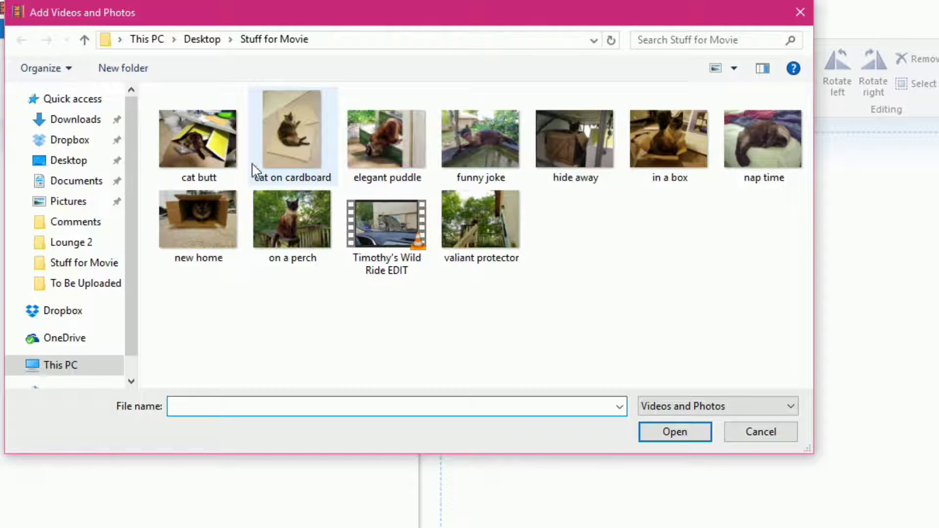
left_click(497, 229)
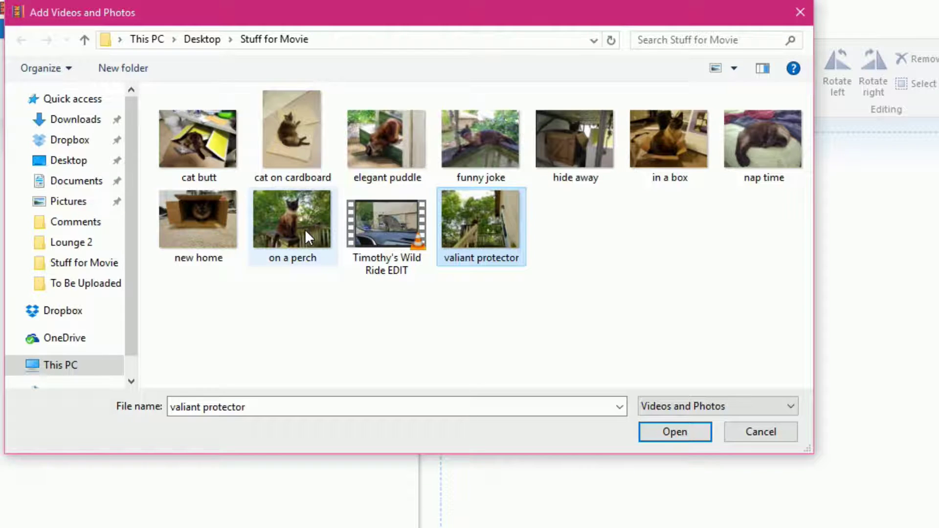
left_click(264, 223, "ctrl")
left_click(217, 219, "ctrl")
left_click(199, 153, "ctrl")
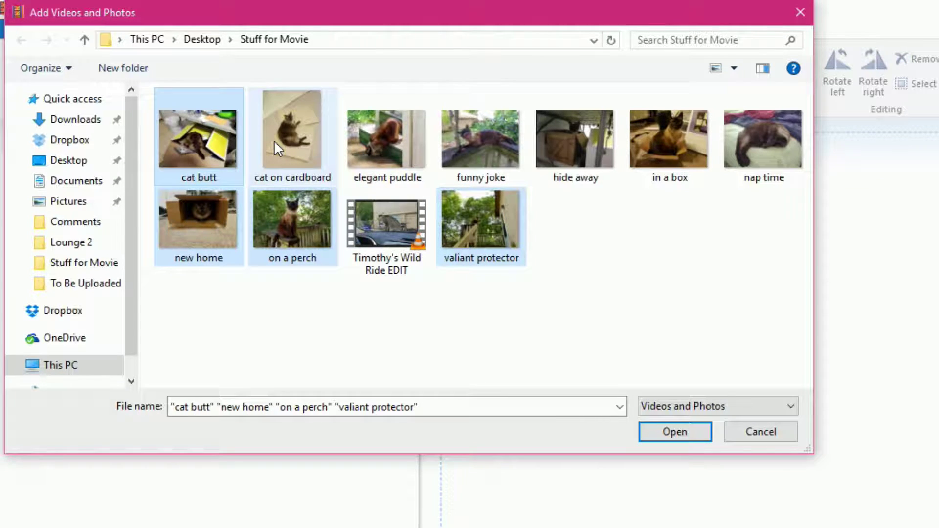
left_click(273, 140, "ctrl")
left_click(371, 139, "ctrl")
left_click(522, 145, "ctrl")
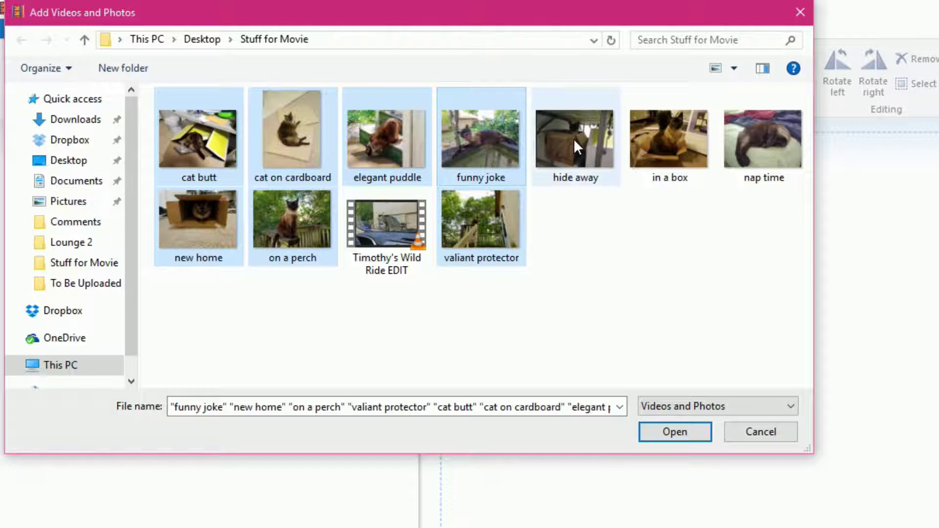
left_click(575, 141, "ctrl")
left_click(649, 134, "ctrl")
left_click(739, 139, "ctrl")
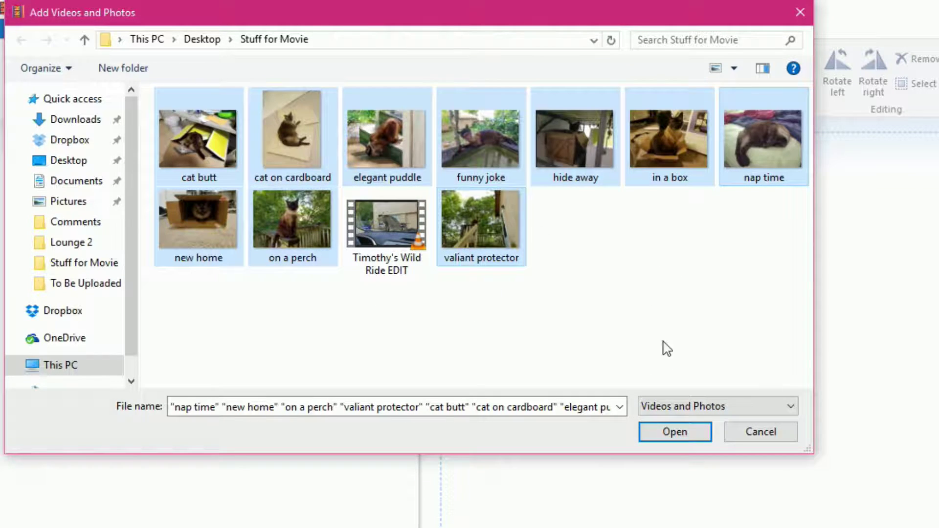
left_click(671, 432)
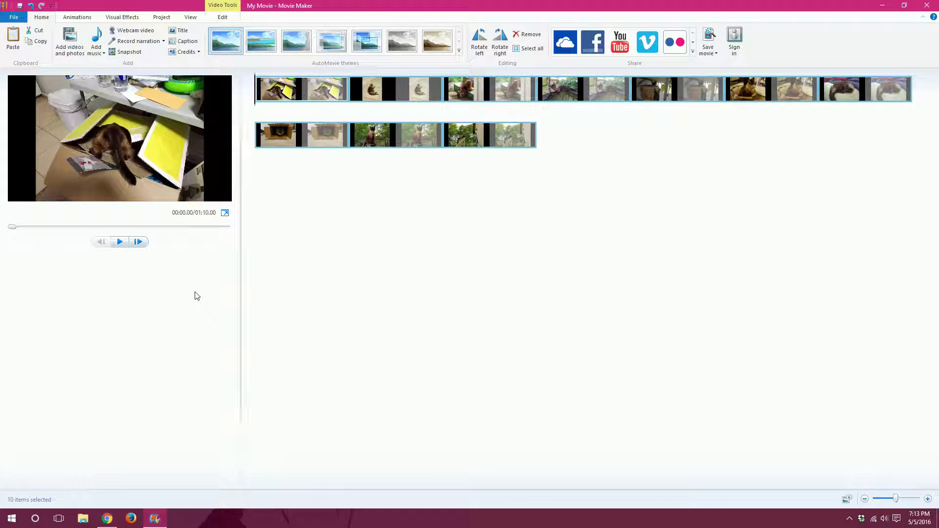
Play the ten-photo slideshow preview, stop it, and rewind to the beginning
left_click(120, 242)
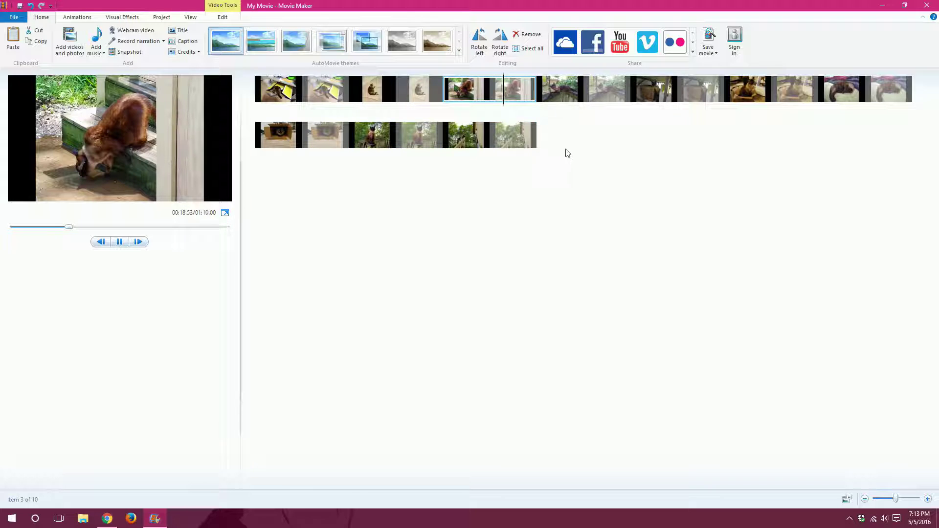
left_click(119, 242)
left_click_drag(75, 229, 6, 228)
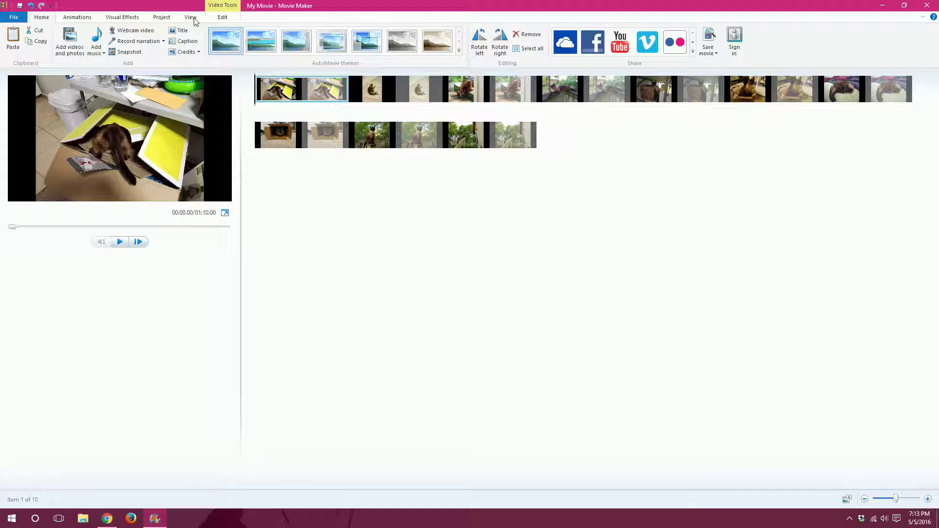
Set the first photo's duration to 4 seconds
left_click(222, 18)
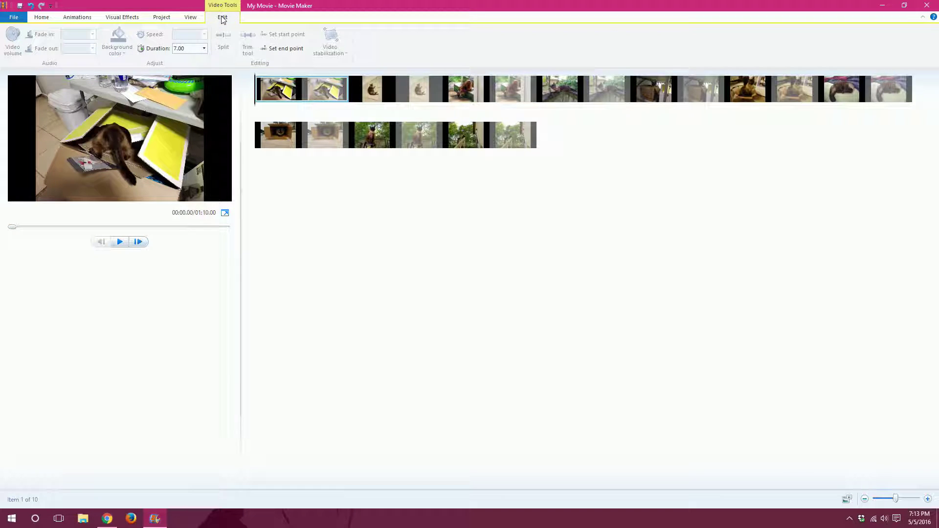
left_click(193, 49)
left_click(204, 49)
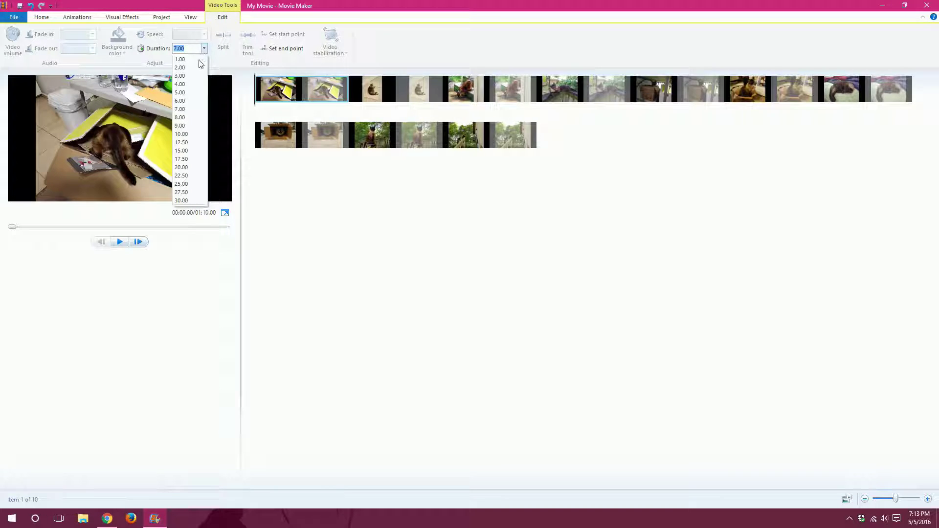
left_click(185, 85)
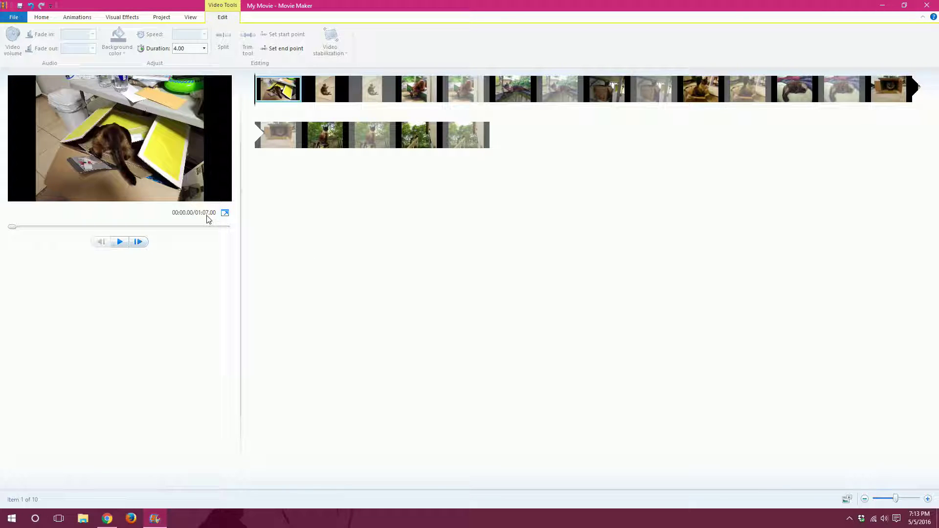
Select the remaining nine photos and give them a 4-second duration too
left_click(354, 95)
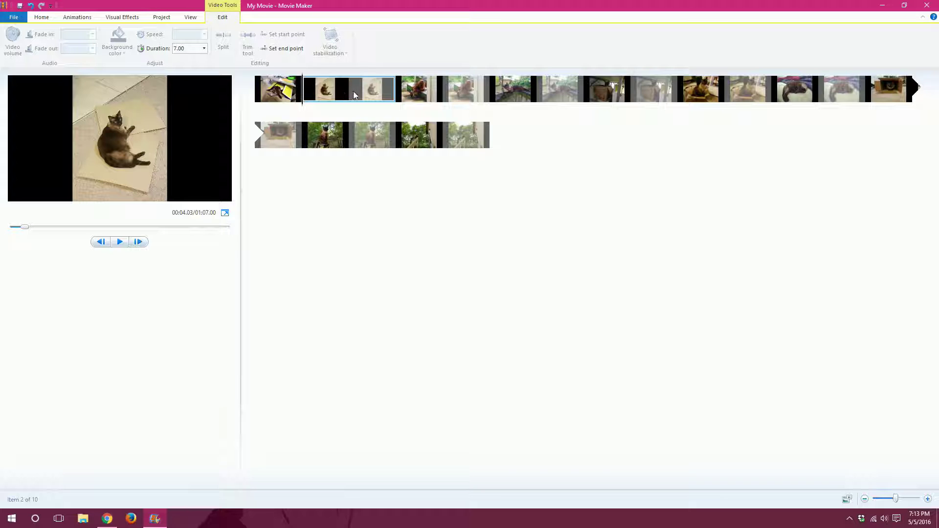
left_click(440, 98, "ctrl")
left_click(537, 98, "ctrl")
left_click(629, 100, "ctrl")
left_click(719, 103, "ctrl")
left_click(825, 94, "ctrl")
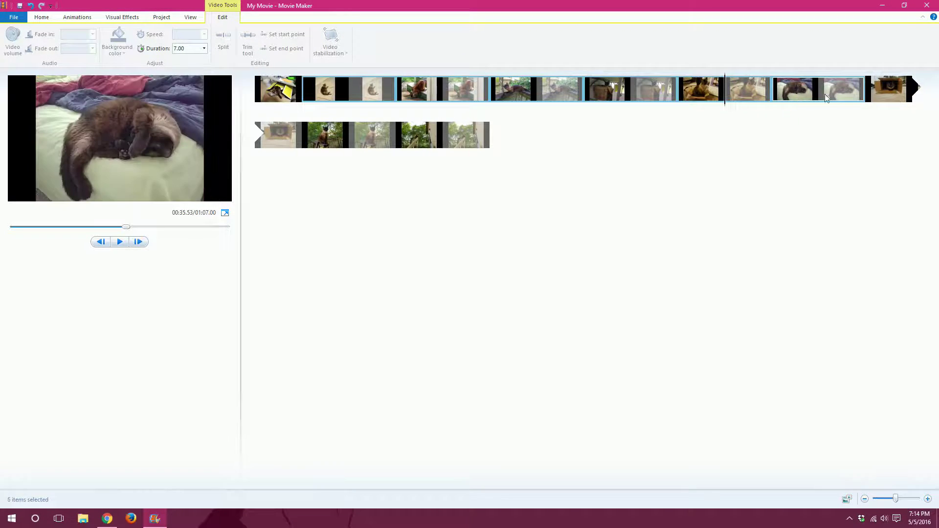
left_click(882, 93, "ctrl")
left_click(341, 132, "ctrl")
left_click(433, 140, "ctrl")
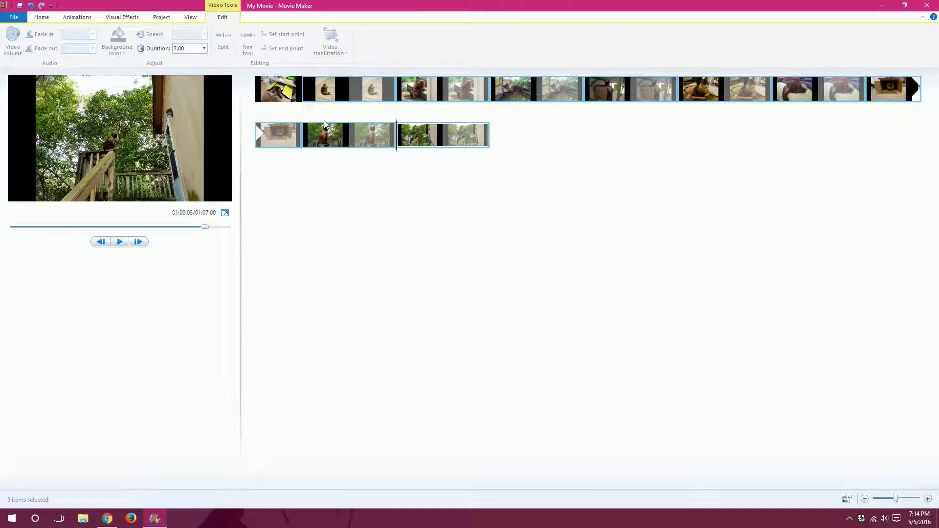
left_click(204, 47)
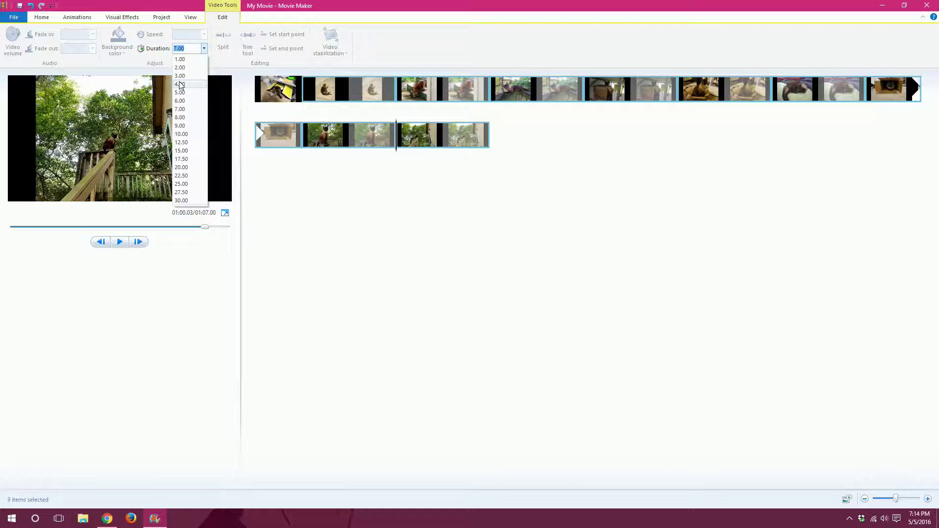
left_click(190, 113)
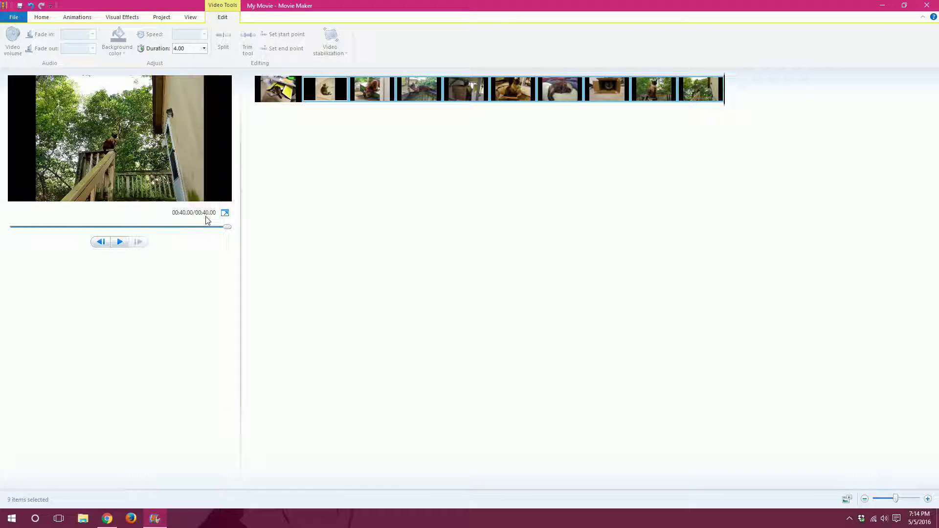
Preview the shortened 40-second slideshow from the start, then rewind it
left_click_drag(227, 226, 1, 236)
left_click(119, 242)
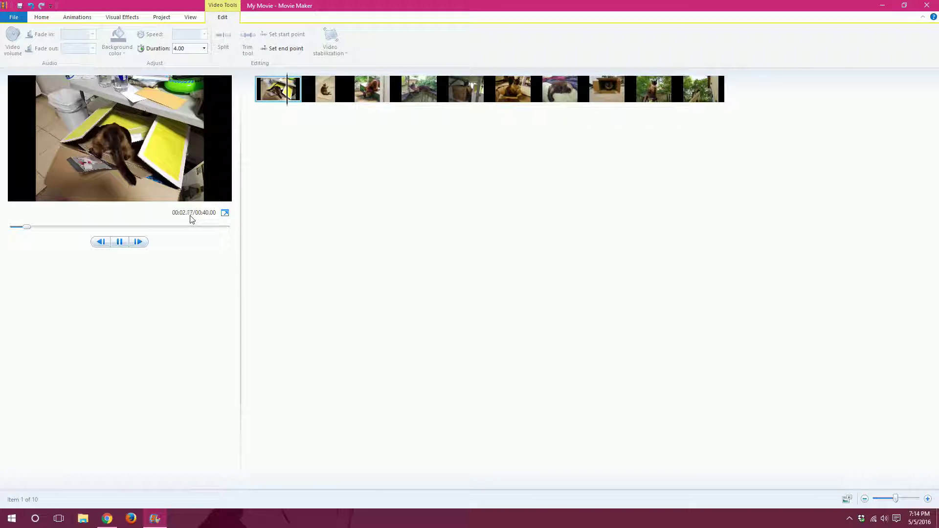
left_click(121, 243)
left_click_drag(40, 227, 11, 227)
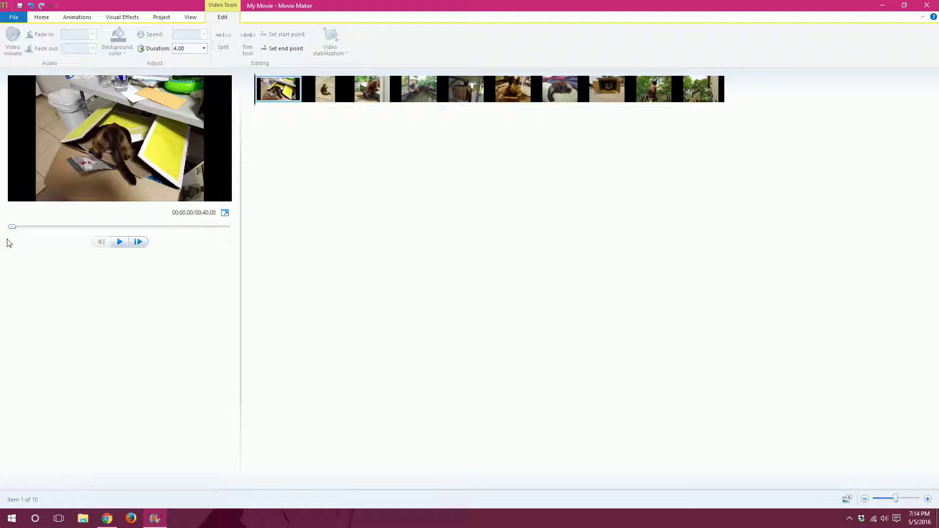
left_click(38, 17)
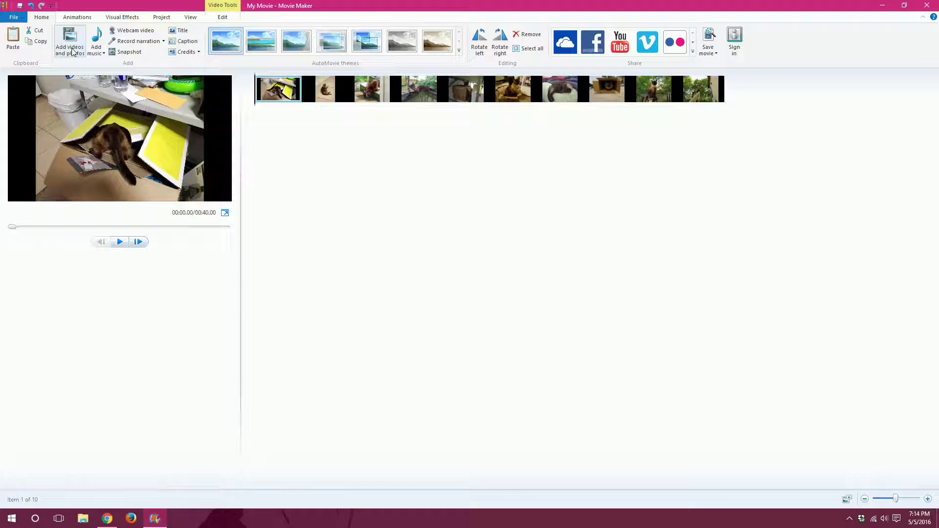
Import the video Timothy's Wild Ride EDIT into the project
left_click(71, 50)
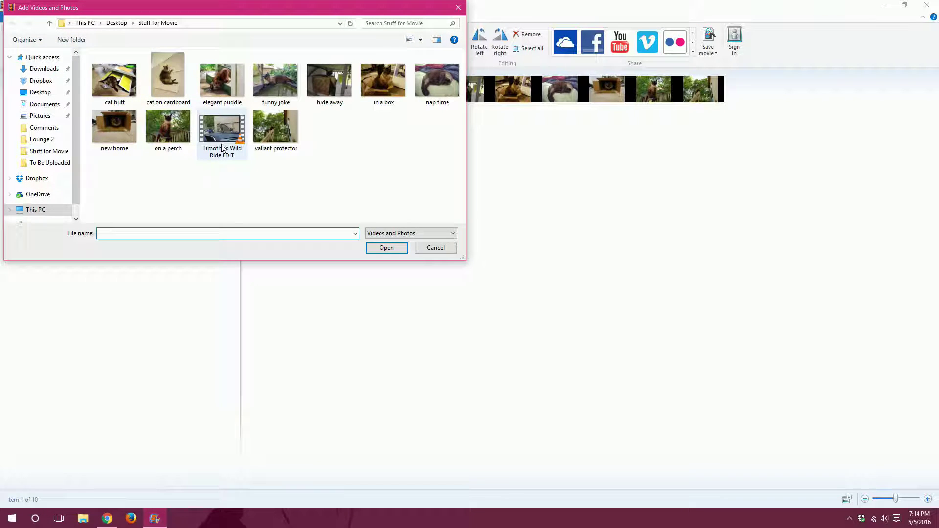
left_click(223, 142)
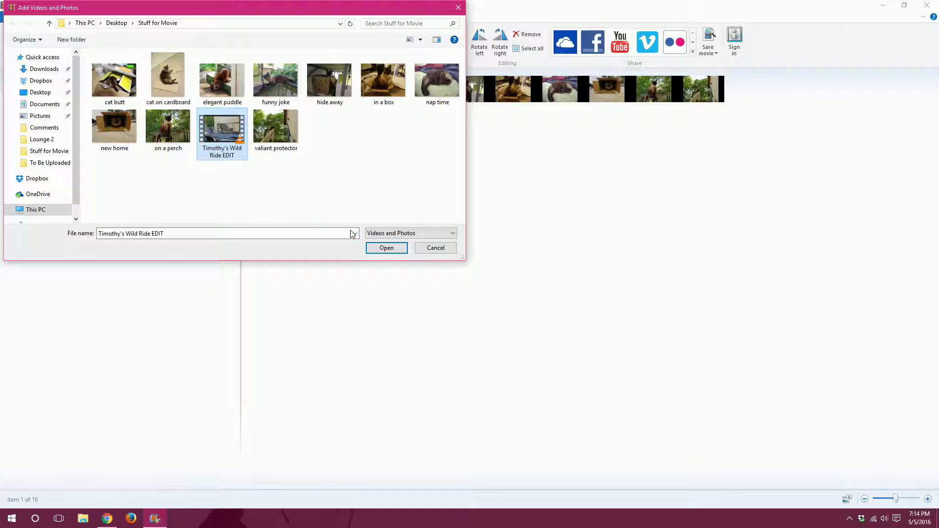
left_click(388, 248)
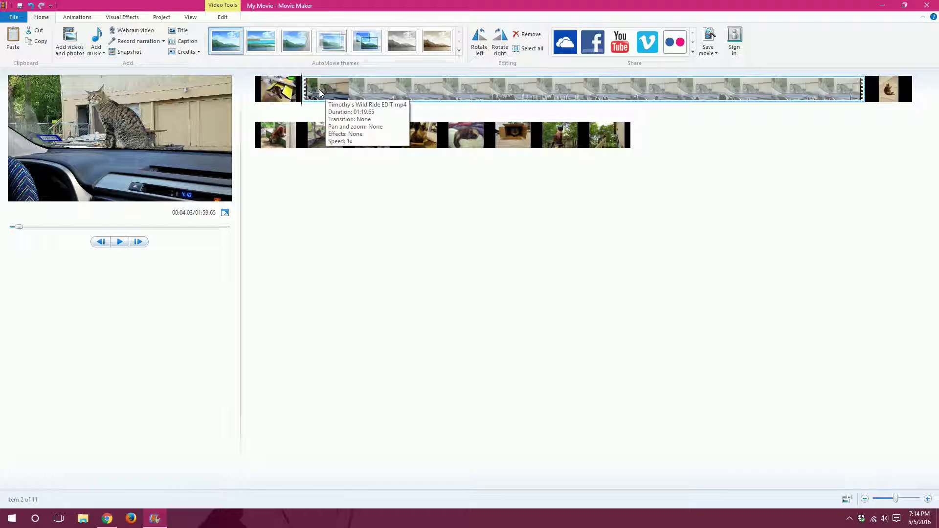
Move the video to the end, funny joke to the start, and hide away before the video
left_click_drag(319, 93, 679, 157)
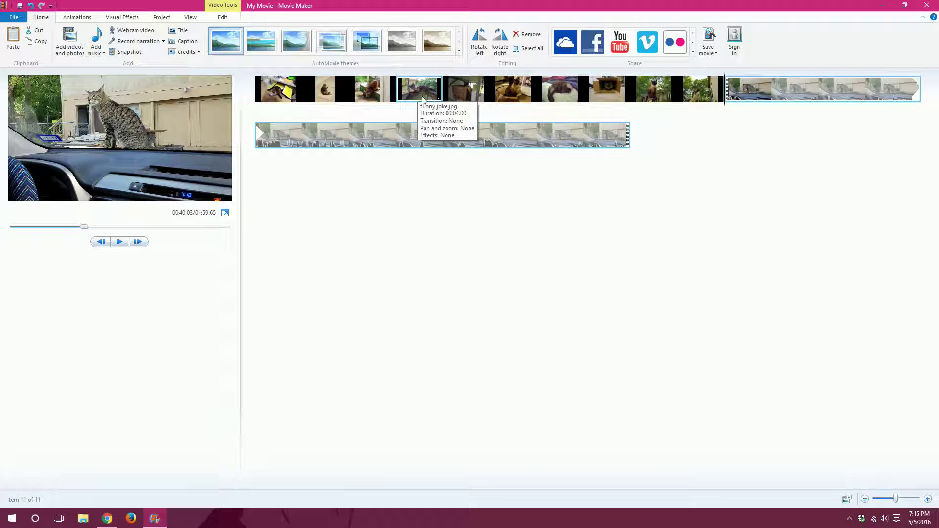
left_click_drag(422, 94, 254, 103)
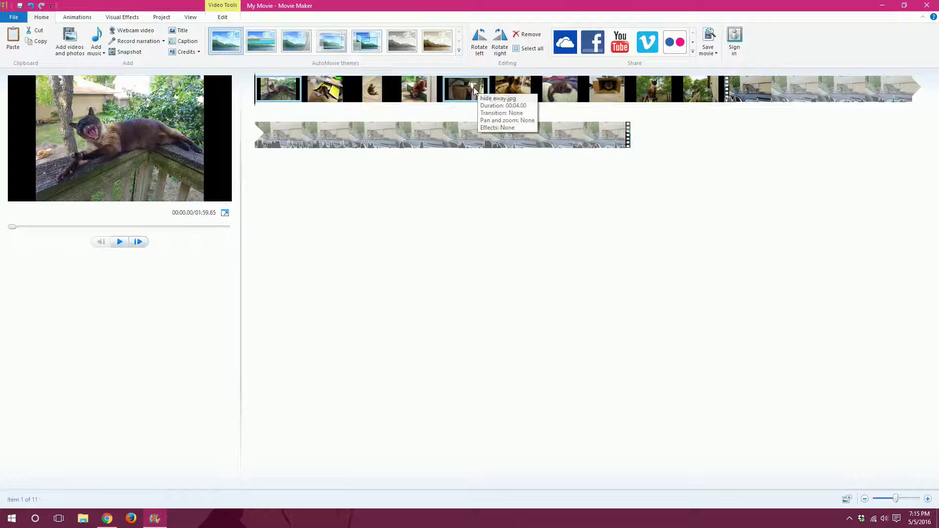
left_click_drag(474, 91, 706, 108)
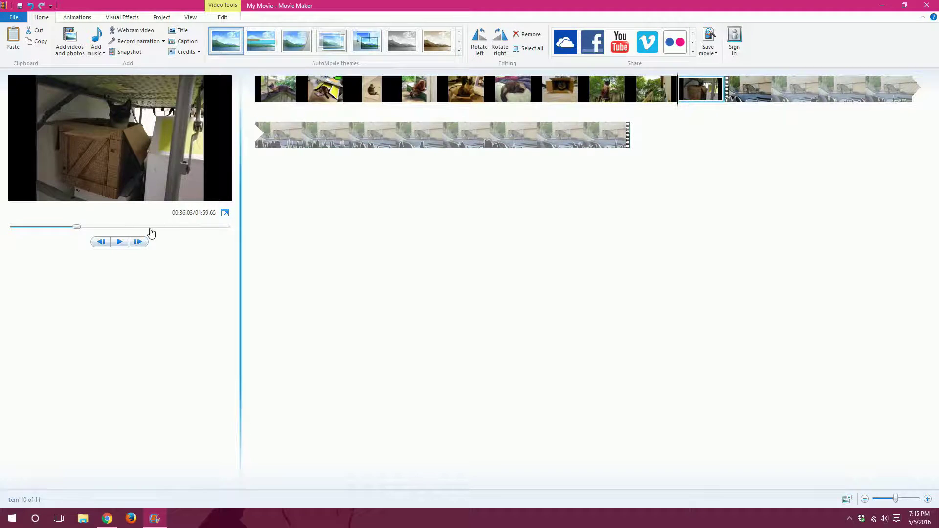
left_click_drag(77, 227, 11, 230)
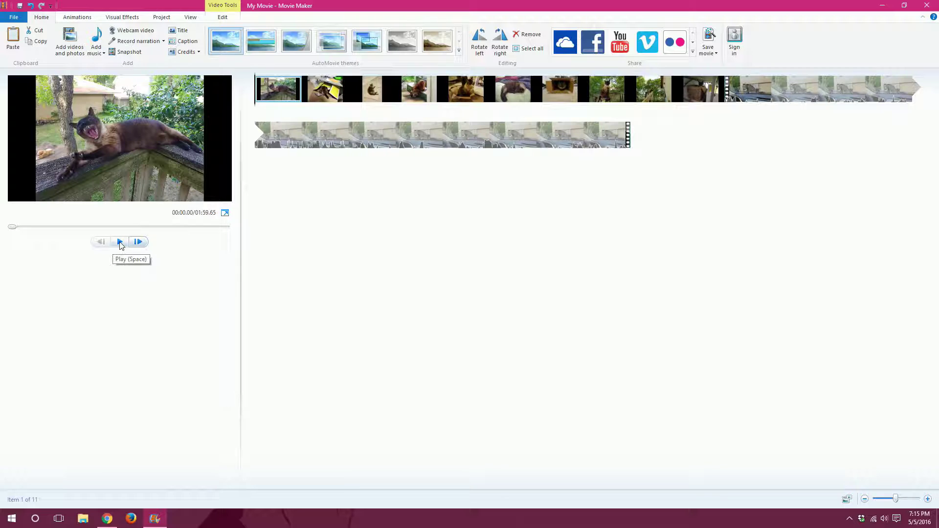
left_click(120, 243)
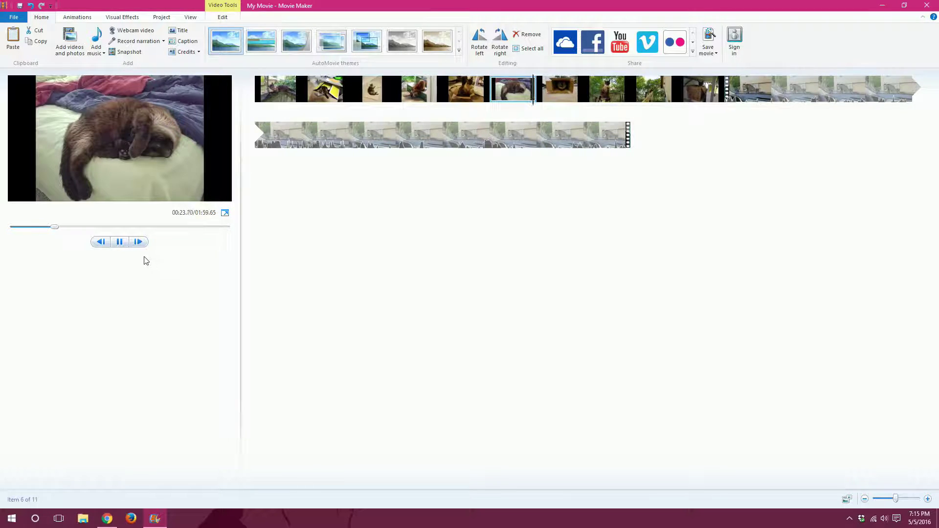
left_click(225, 214)
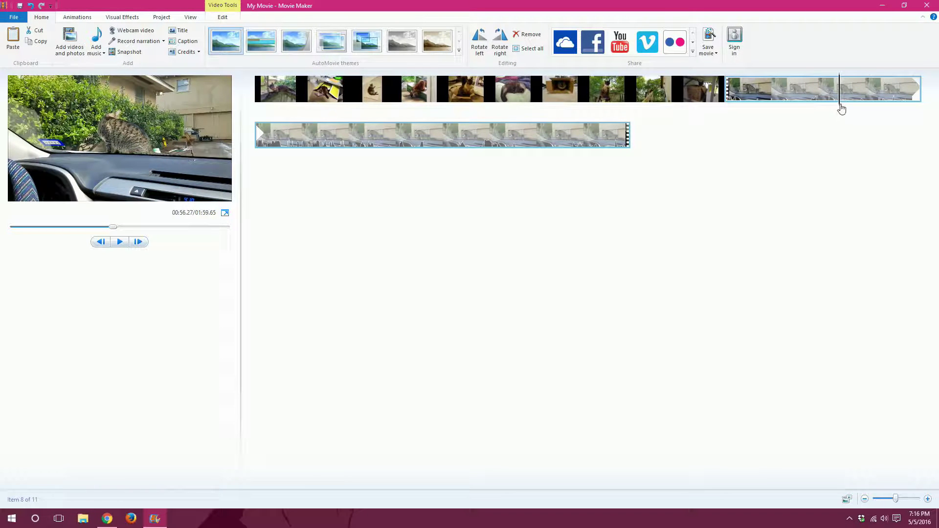
left_click_drag(841, 109, 765, 120)
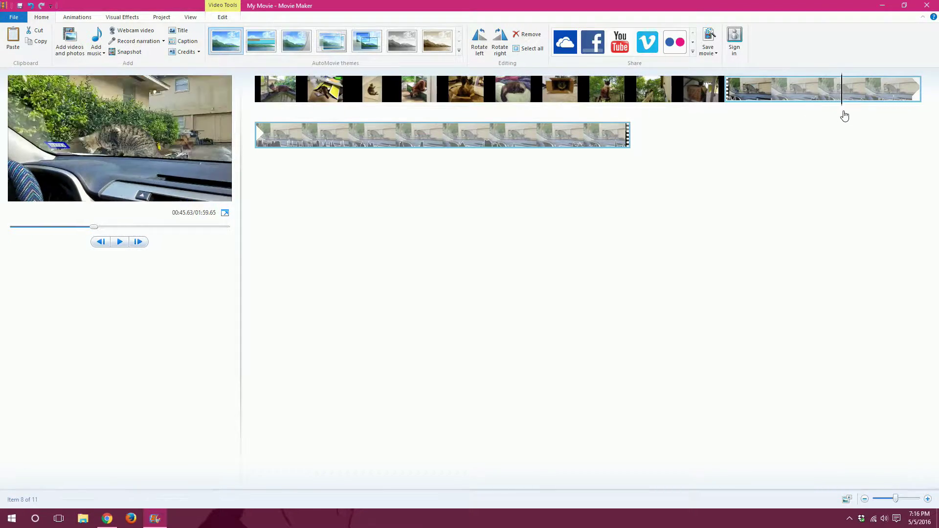
left_click(587, 182)
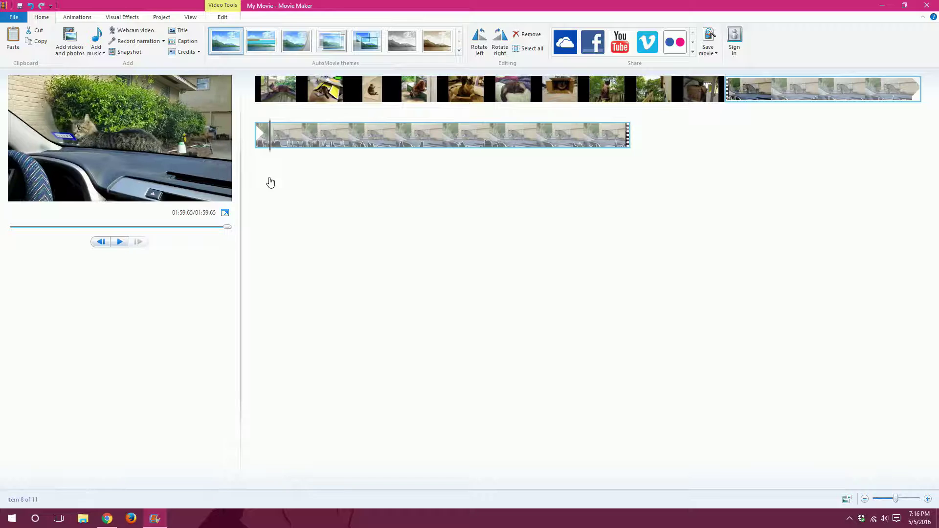
left_click(371, 101)
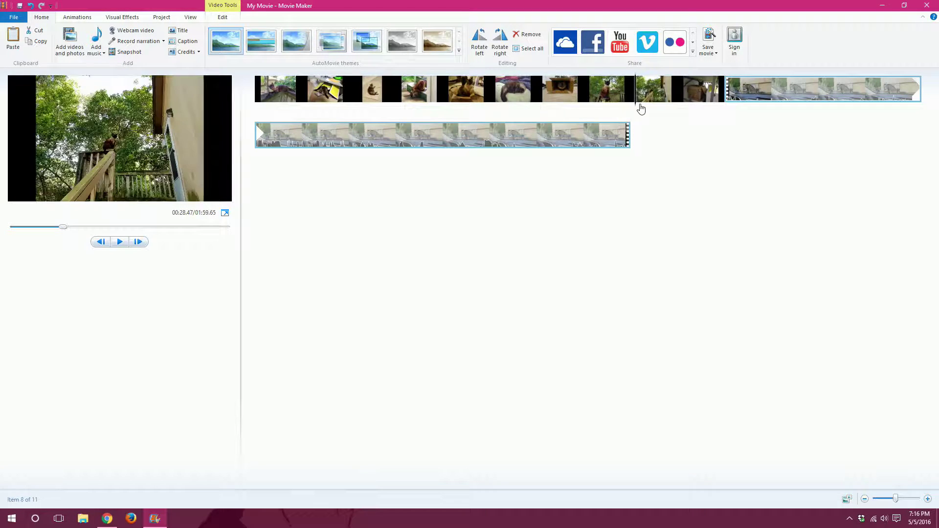
left_click(772, 133)
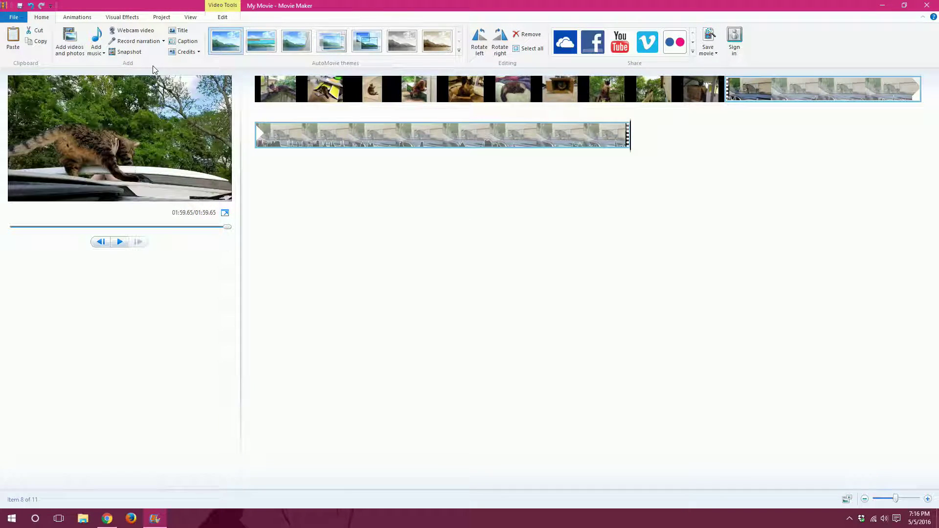
left_click(182, 31)
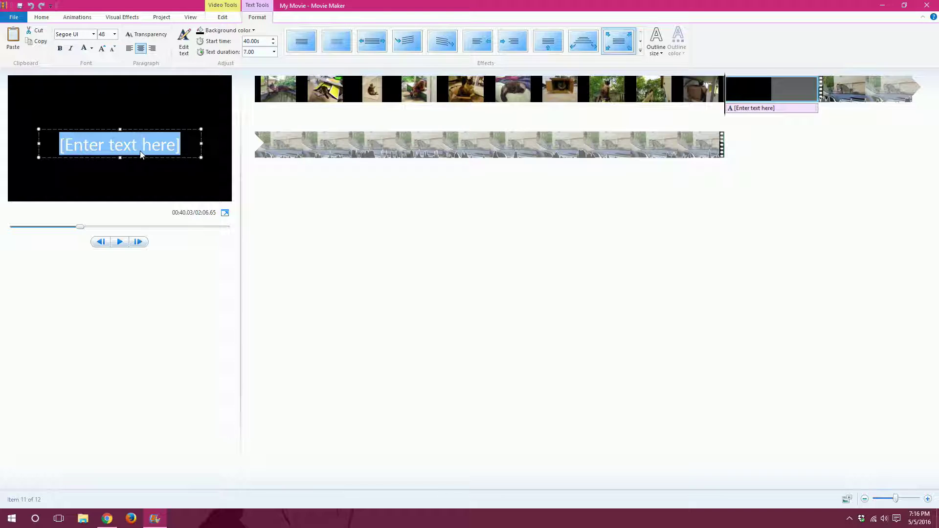
Enter 'My cat!' as the title text and select all of it
type("My c")
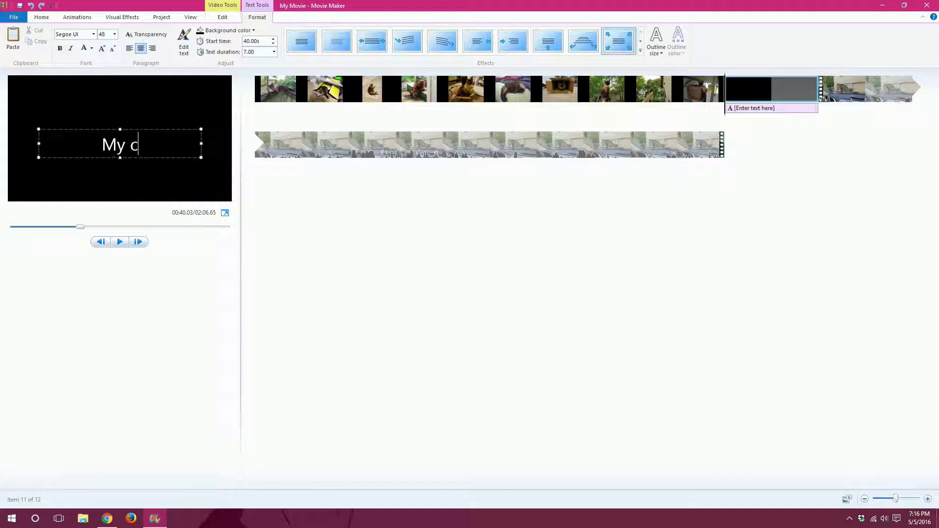
type("at!")
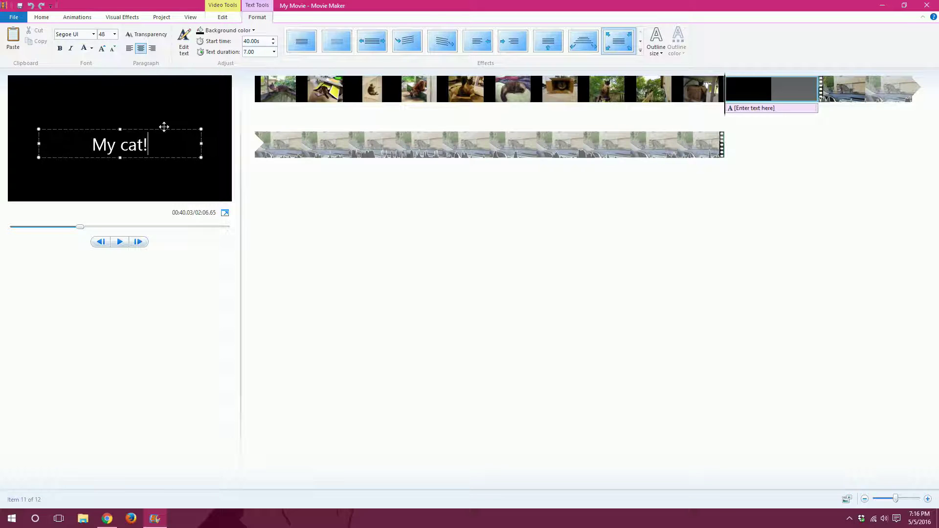
key("ctrl+shift+Left")
key("ctrl+shift+Left")
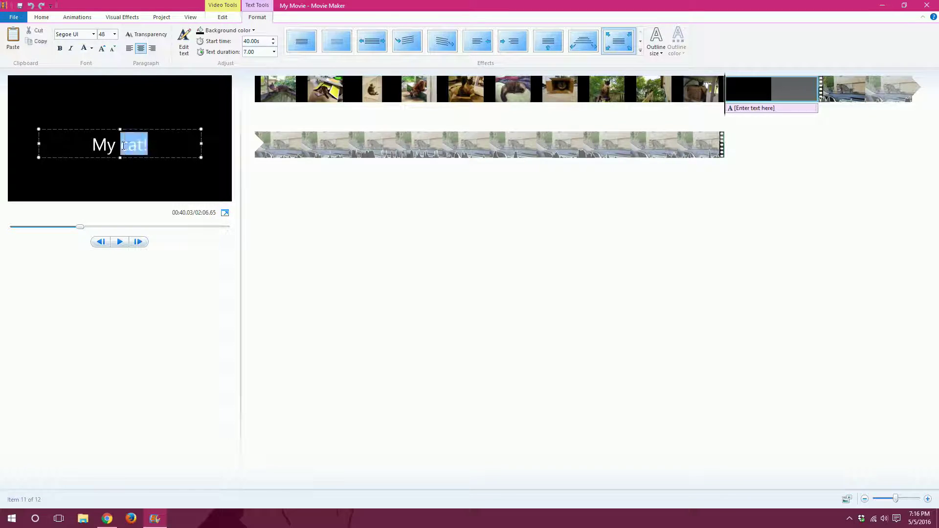
key("End")
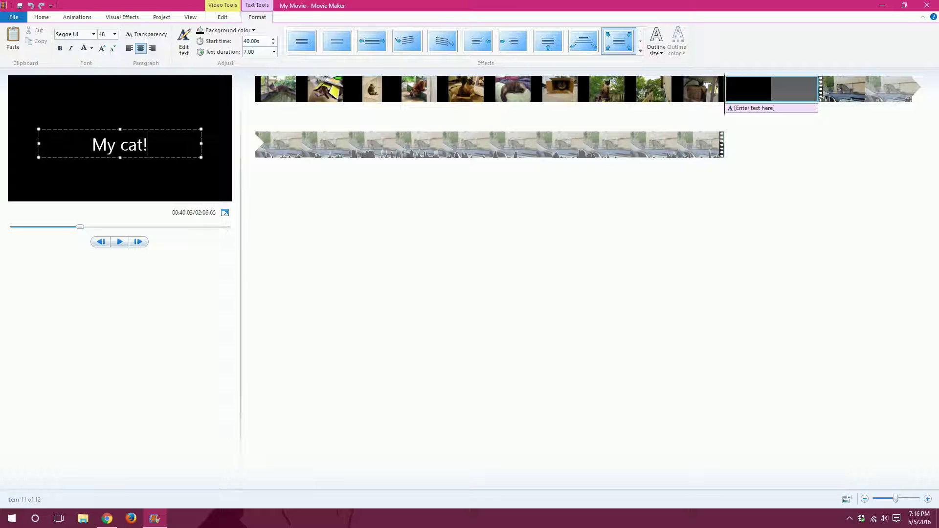
left_click_drag(148, 147, 94, 150)
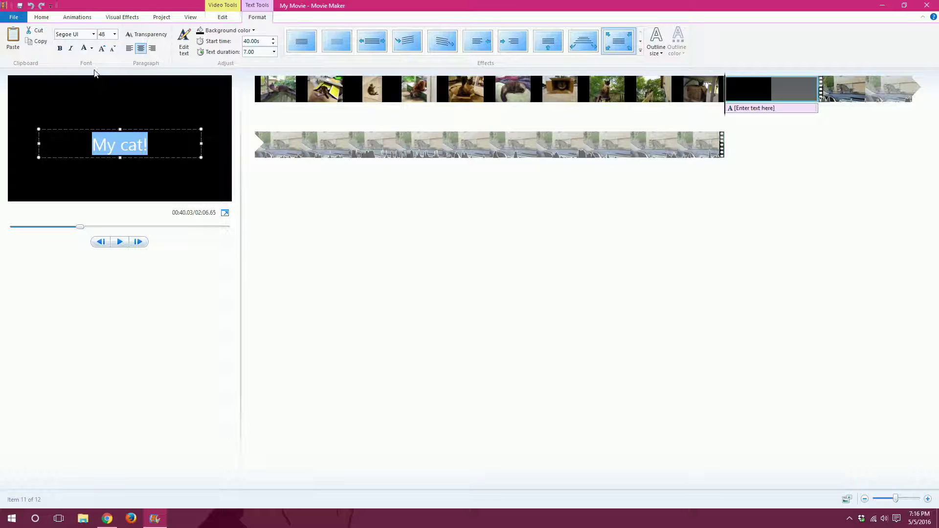
left_click(93, 35)
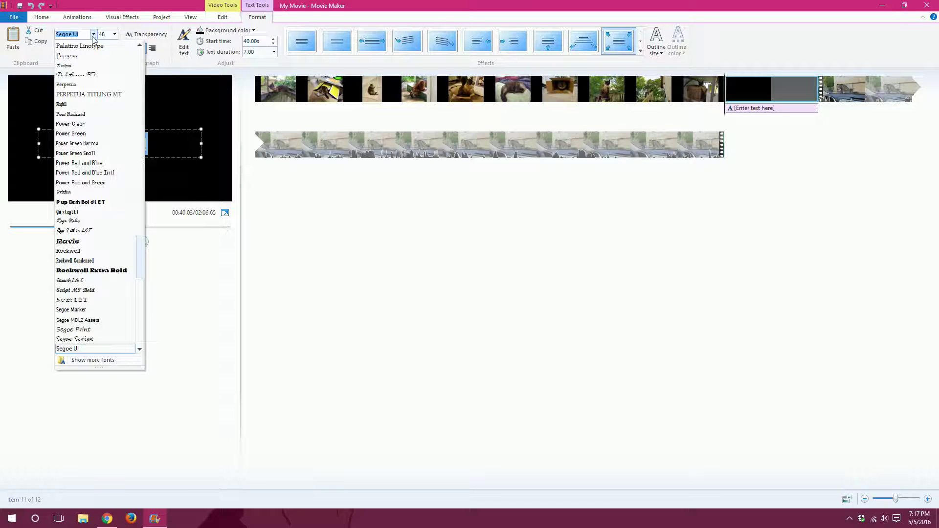
Set the title font to ParkAvenue BT at size 120
left_click(73, 75)
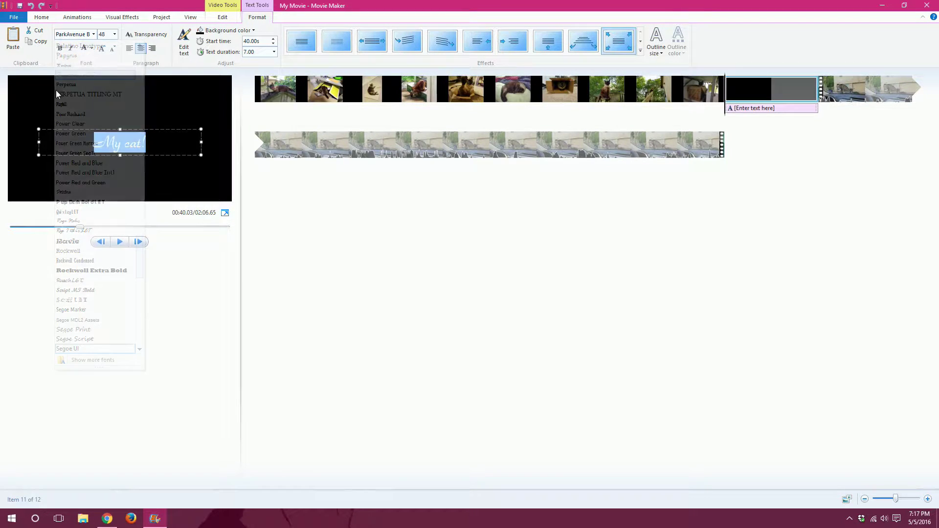
left_click(114, 34)
left_click(110, 168)
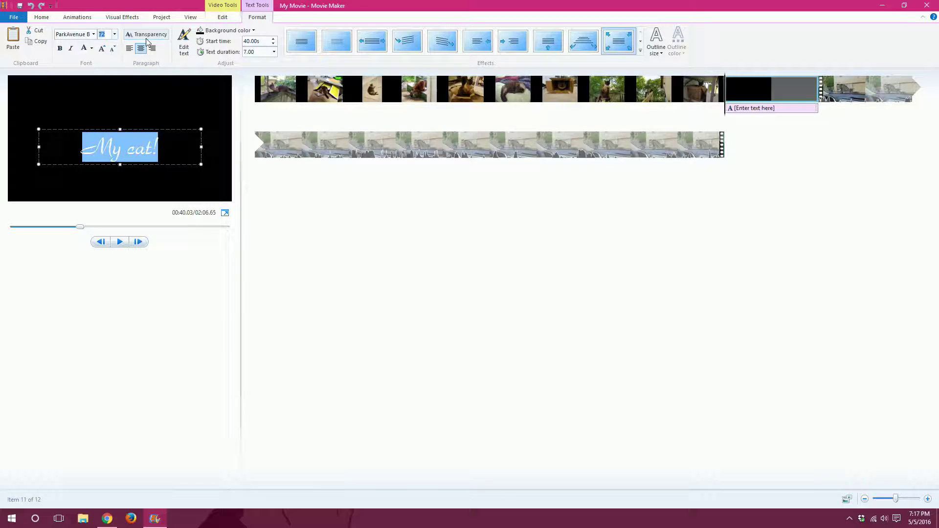
type("120")
key("Return")
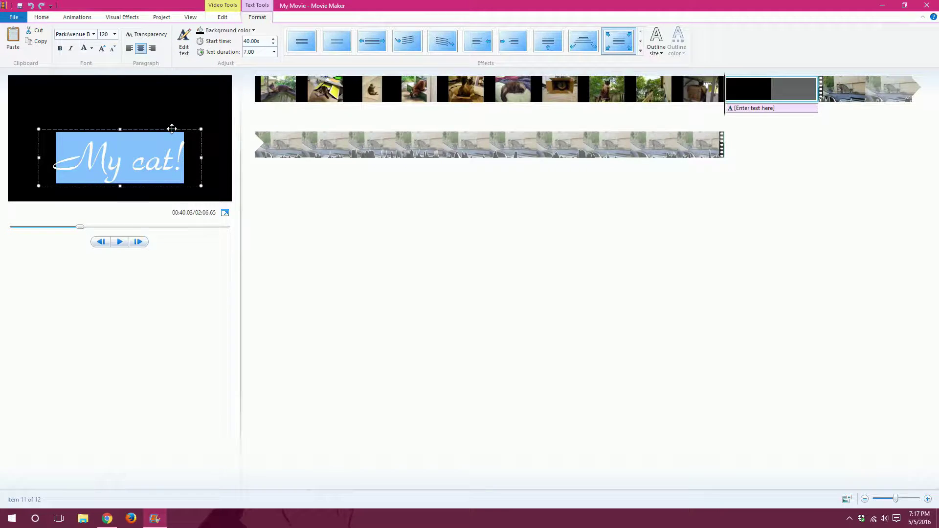
Move the title text a little higher in the frame
left_click_drag(171, 129, 169, 111)
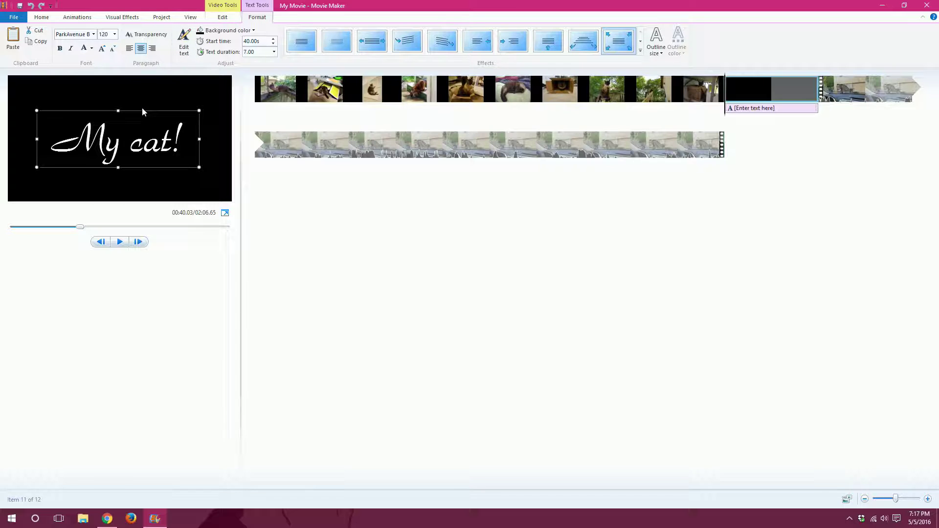
left_click_drag(140, 108, 141, 106)
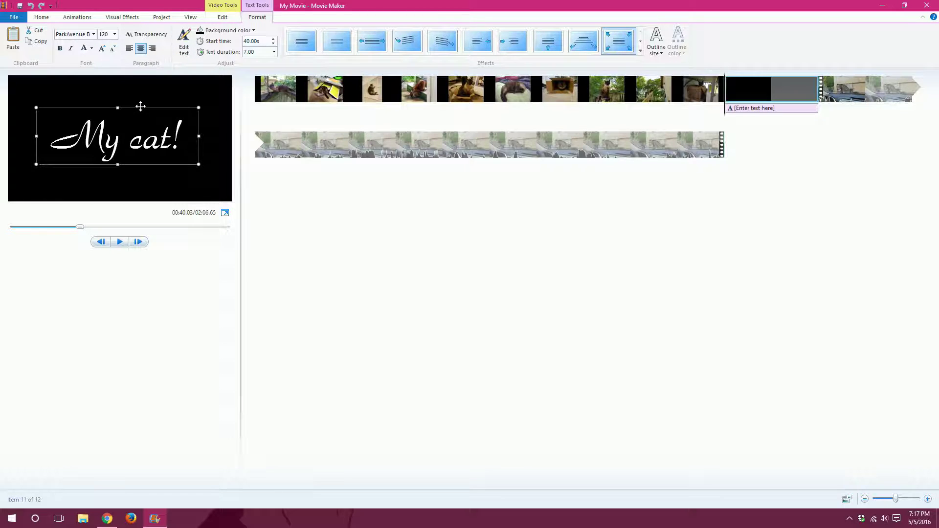
left_click(249, 31)
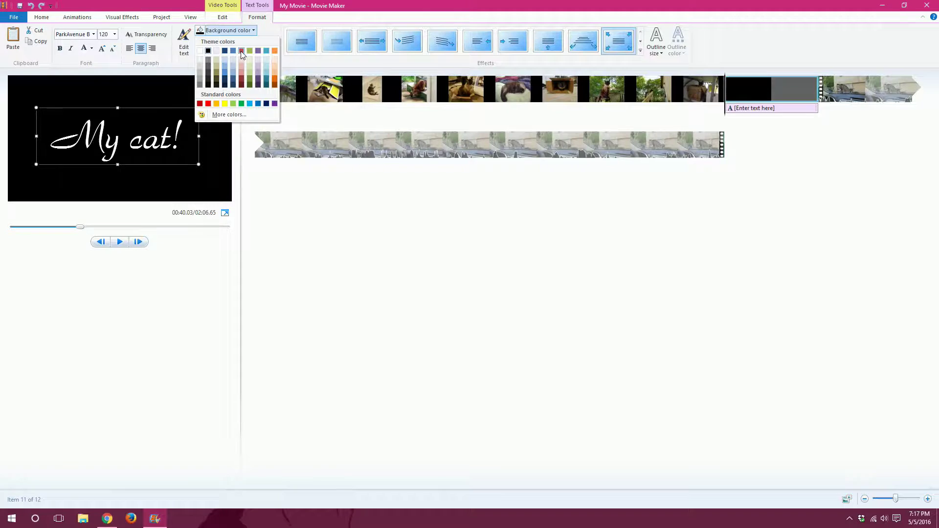
Give the title a red background and drag the title clip to the movie's start
left_click(242, 52)
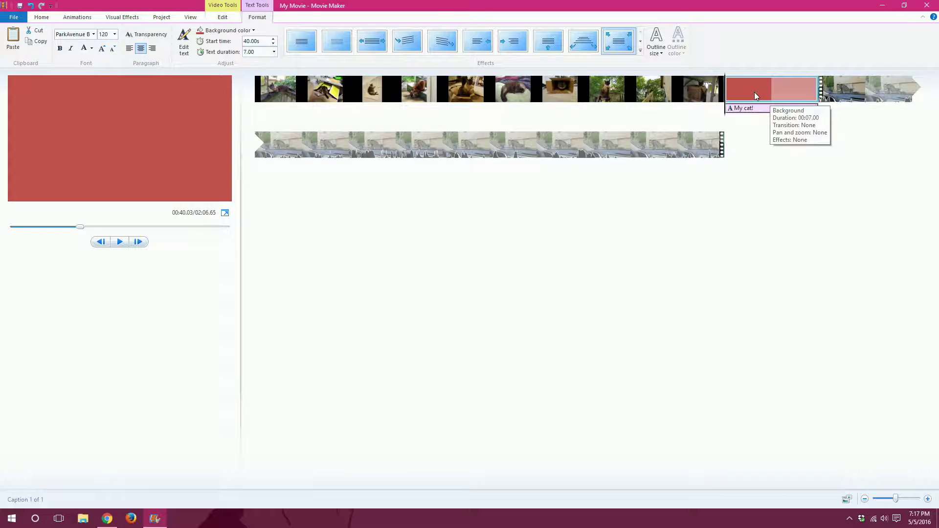
left_click_drag(755, 93, 261, 112)
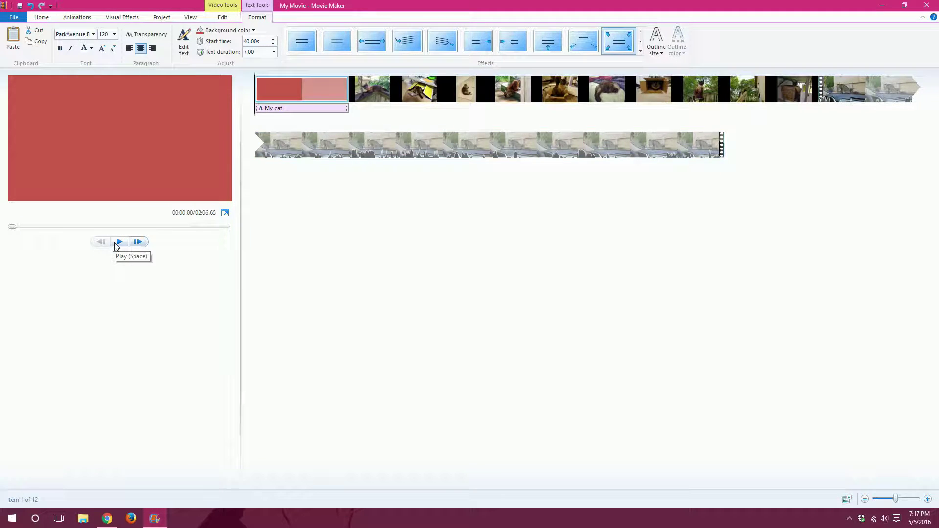
left_click(119, 242)
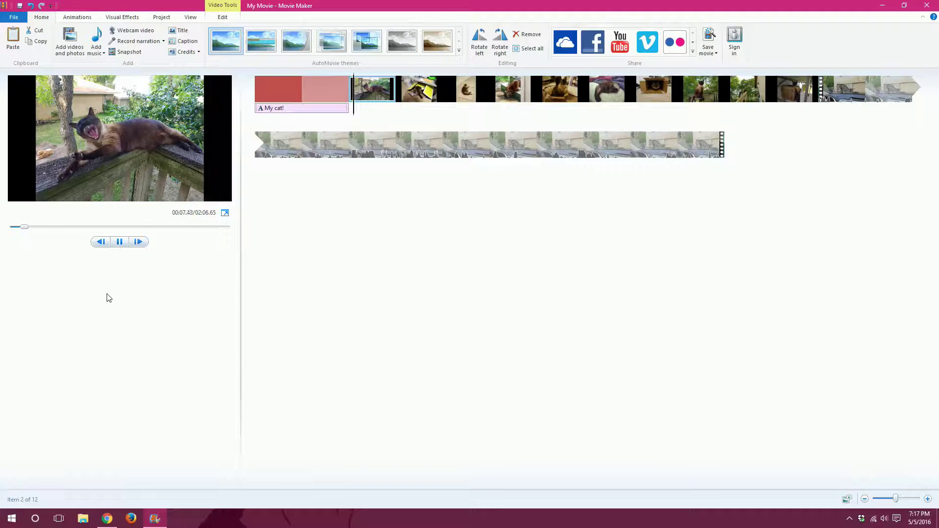
left_click(119, 241)
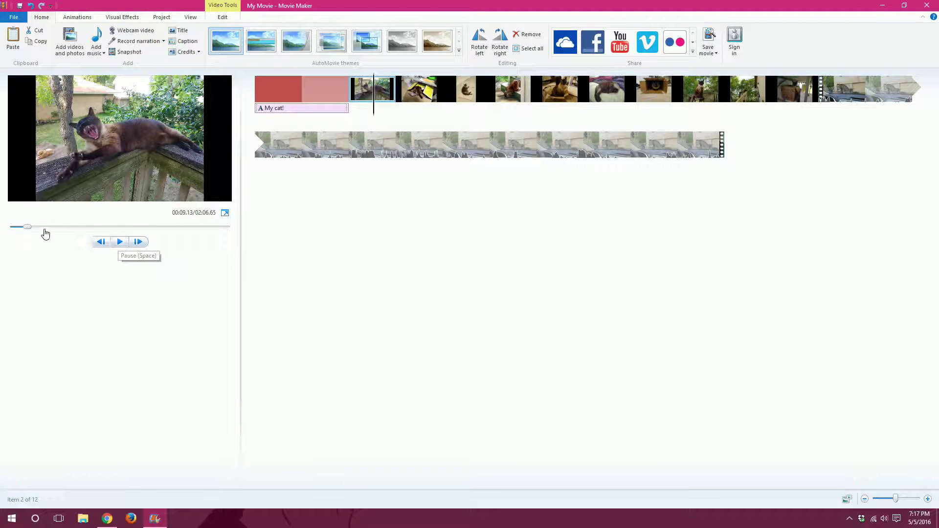
left_click_drag(27, 228, 5, 228)
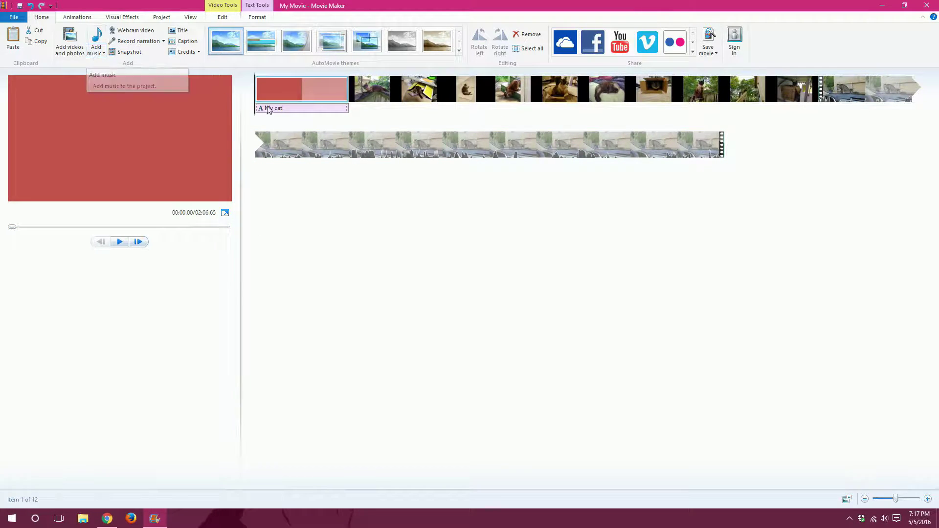
Add the Ishikari_Lore song from Stuff for Movie as background music
left_click(97, 59)
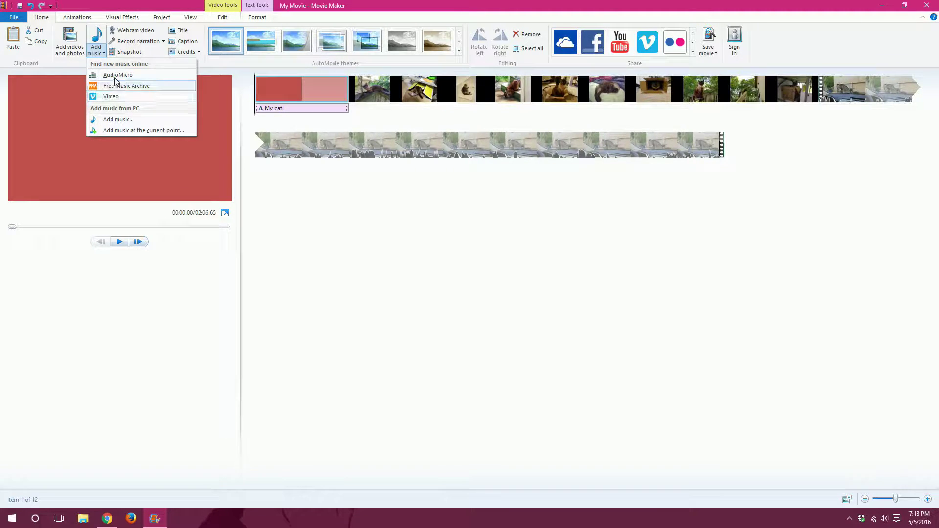
left_click(118, 120)
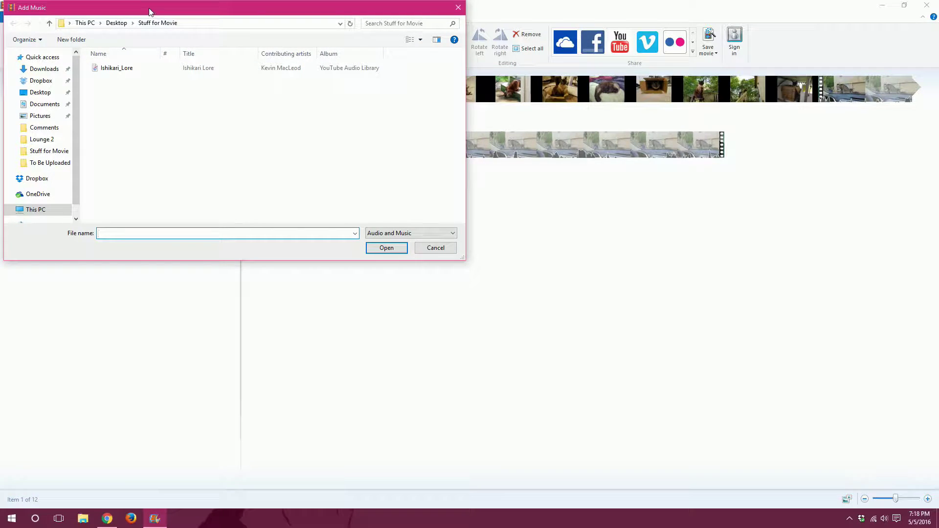
left_click_drag(146, 10, 169, 53)
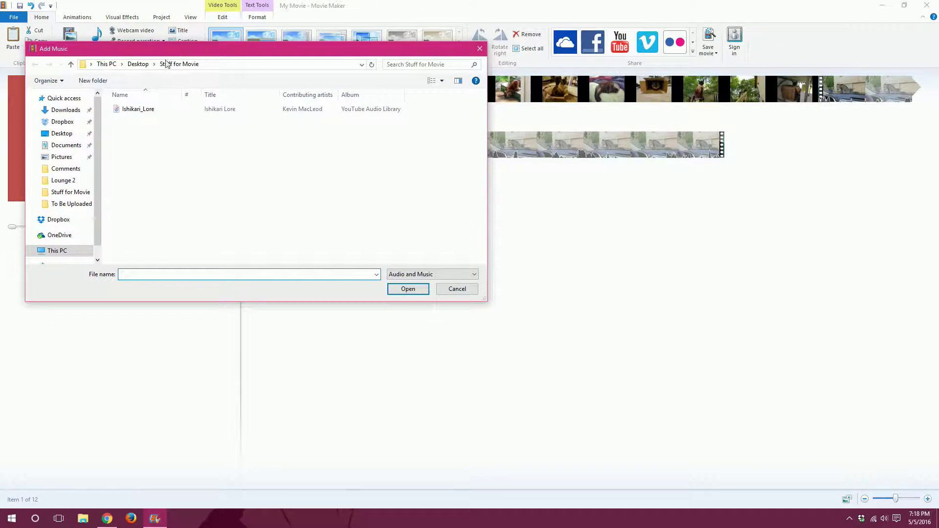
left_click(142, 110)
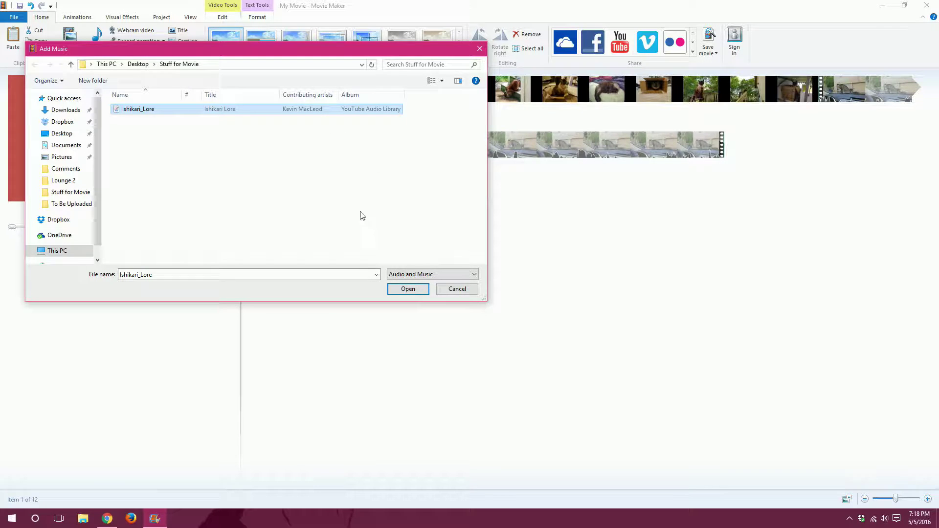
left_click(416, 291)
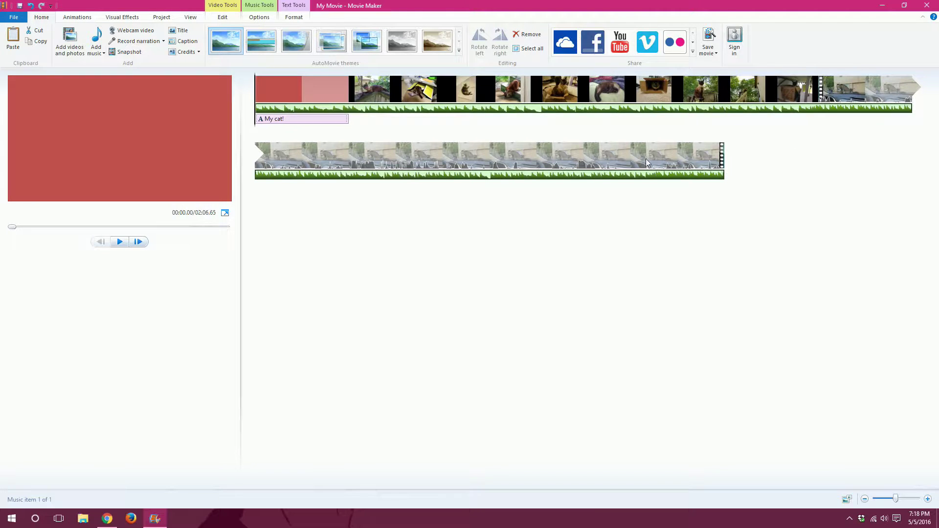
left_click(267, 120)
left_click(289, 113)
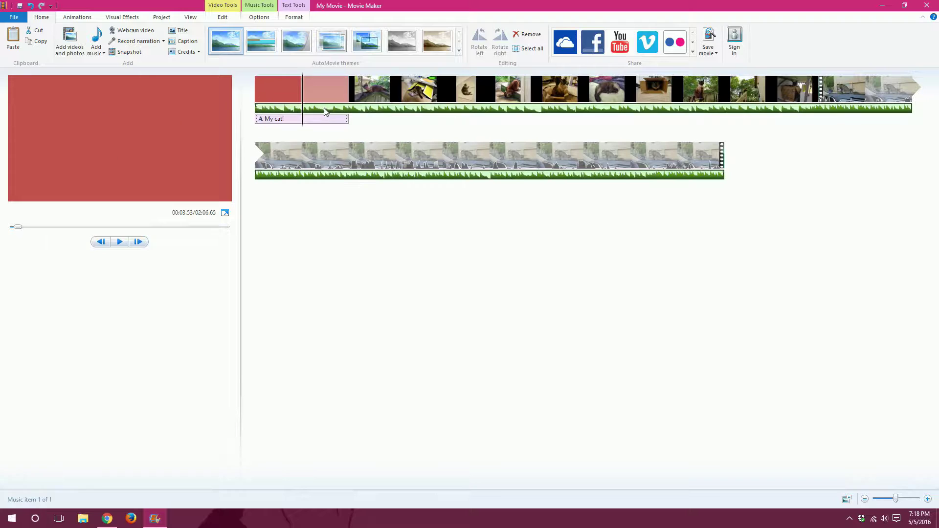
left_click(327, 122)
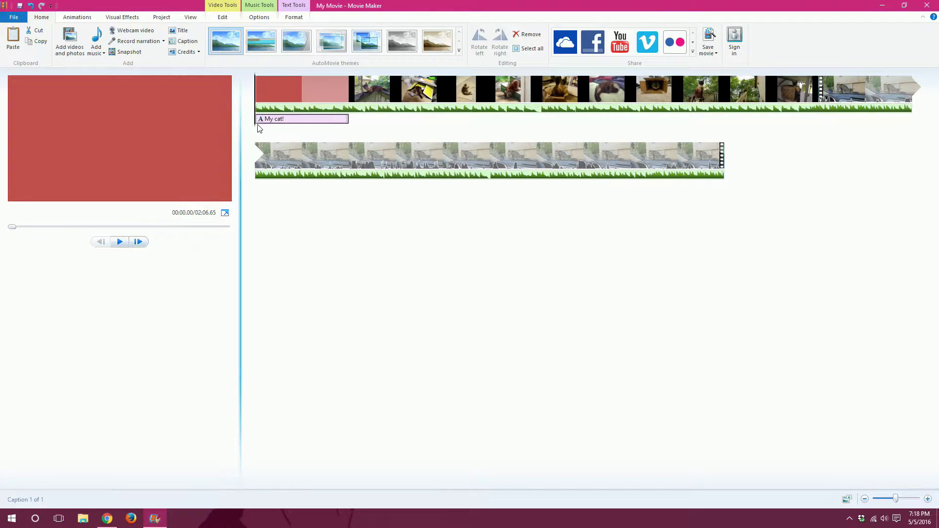
left_click(120, 242)
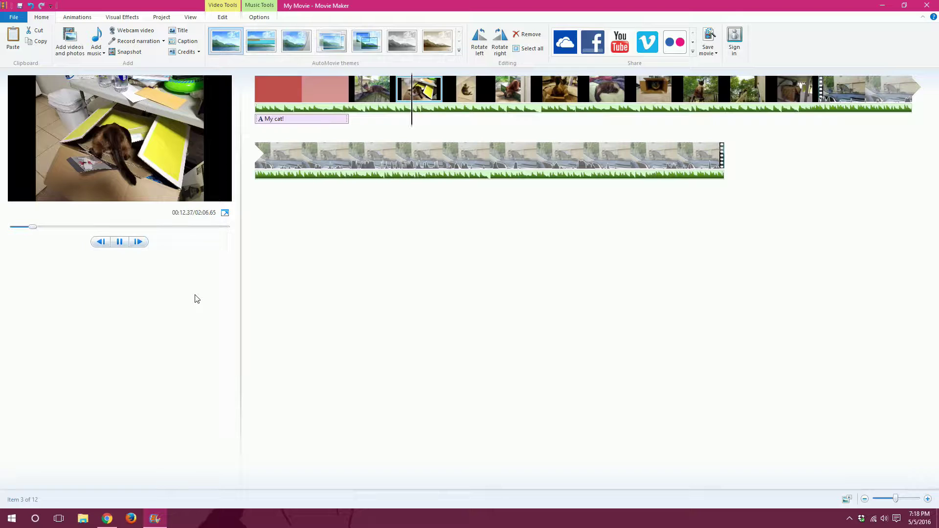
left_click(224, 213)
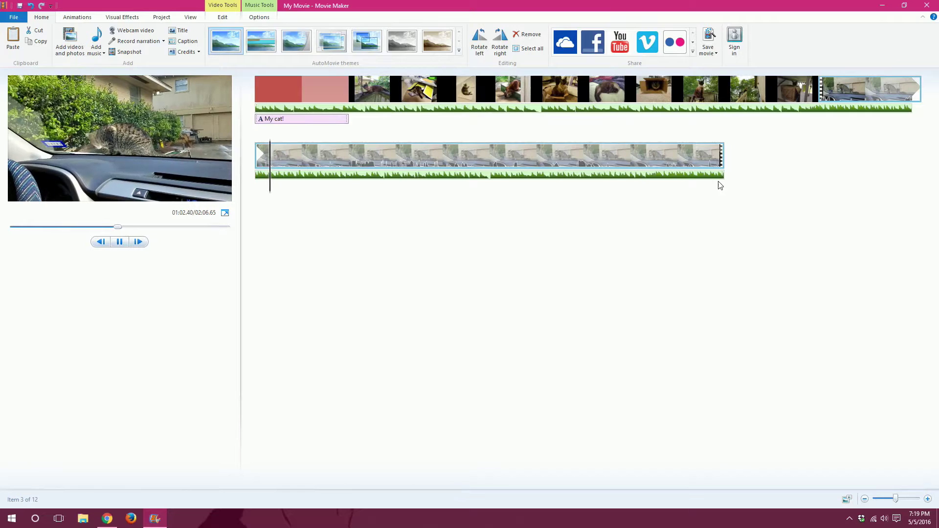
left_click(120, 241)
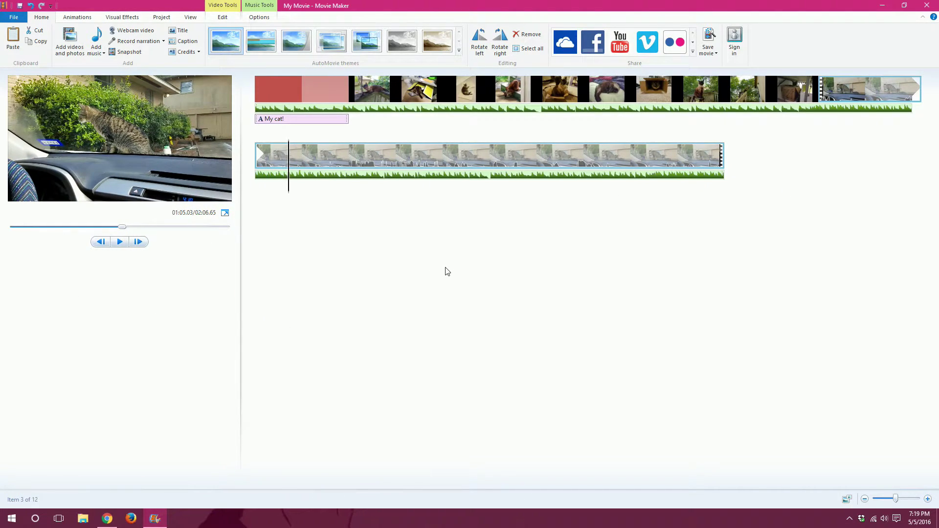